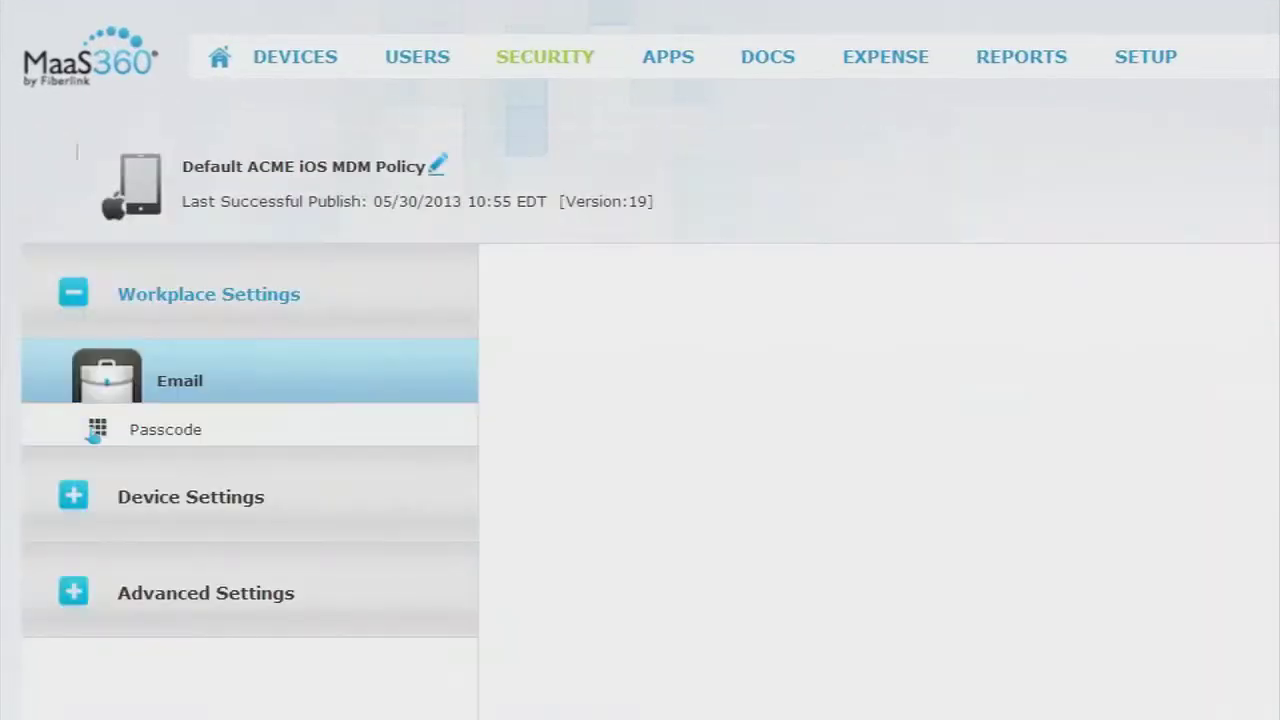
Step: Enter corporate credentials and accept both the license agreement and usage policy terms
{"action": "left_click", "coordinate": [95, 472]}
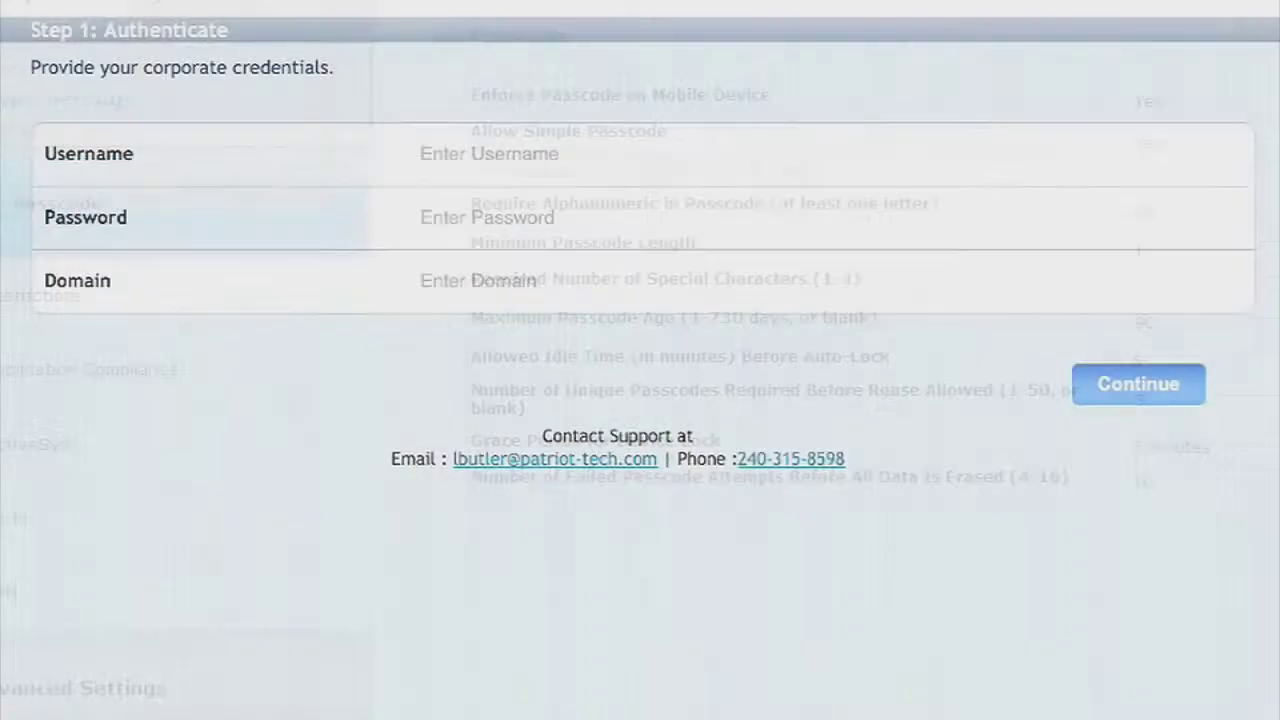
{"action": "type", "text": "u"}
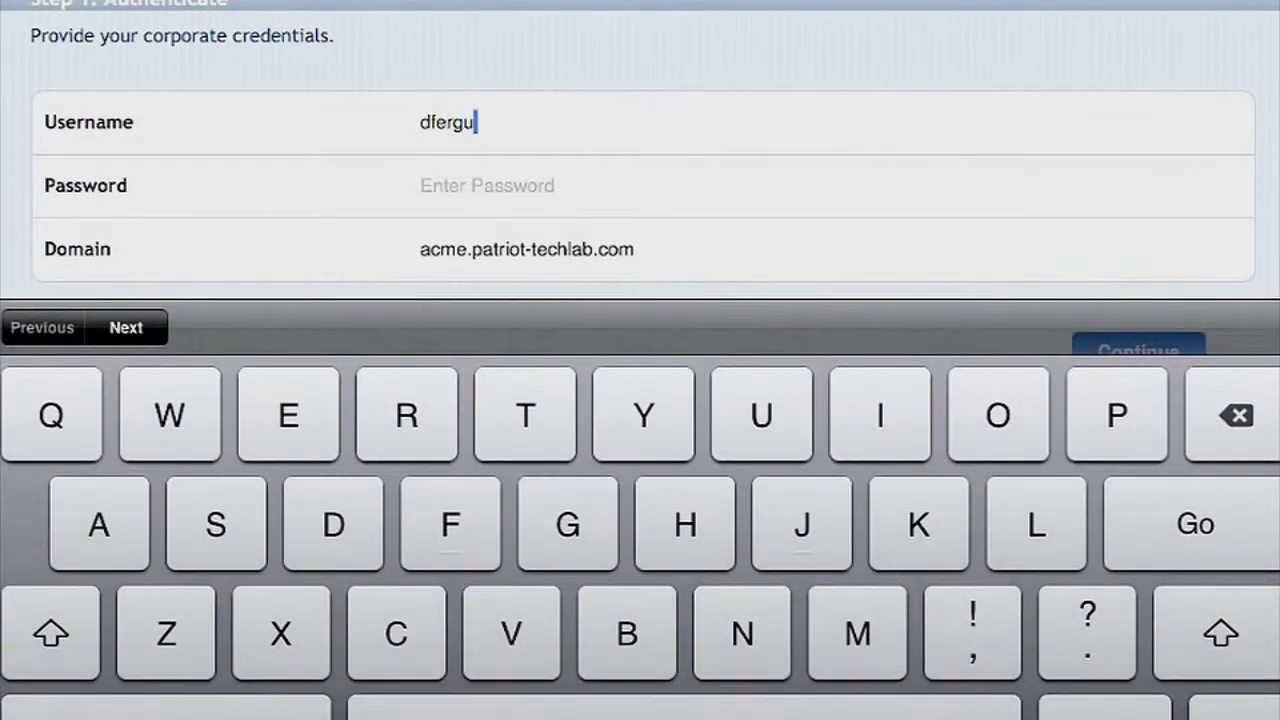
{"action": "type", "text": "s"}
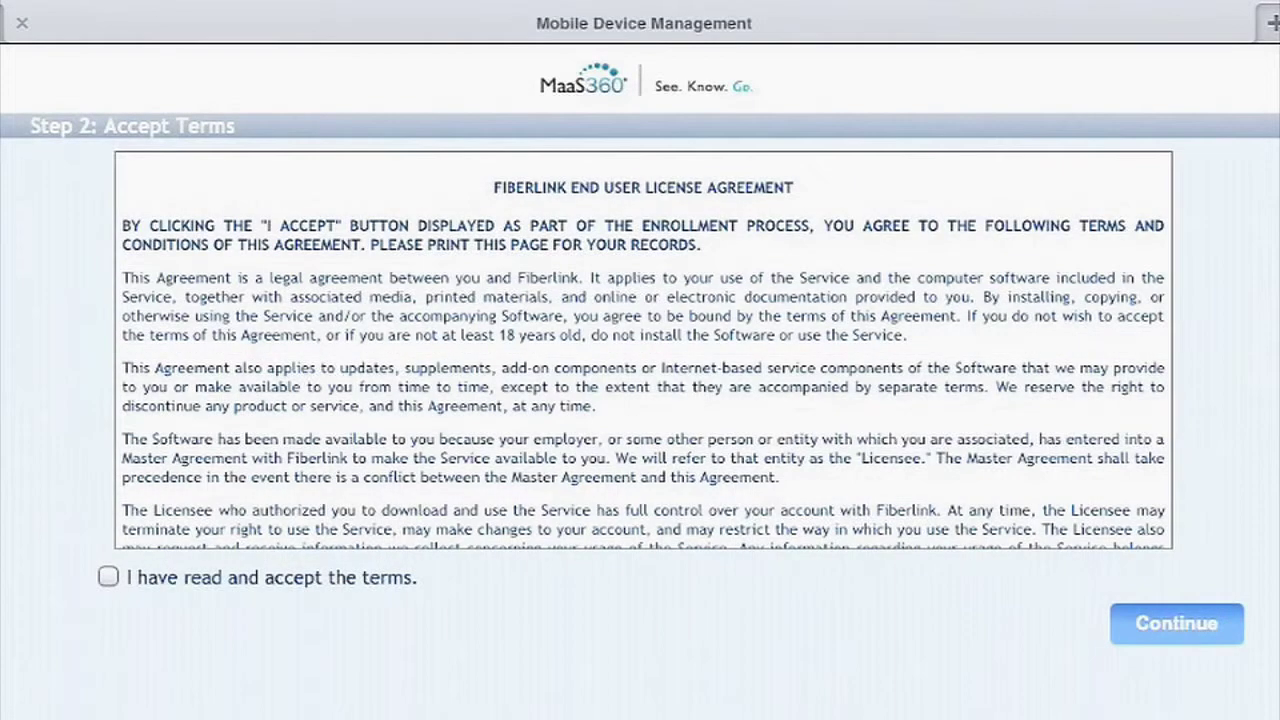
{"action": "left_click", "coordinate": [108, 577]}
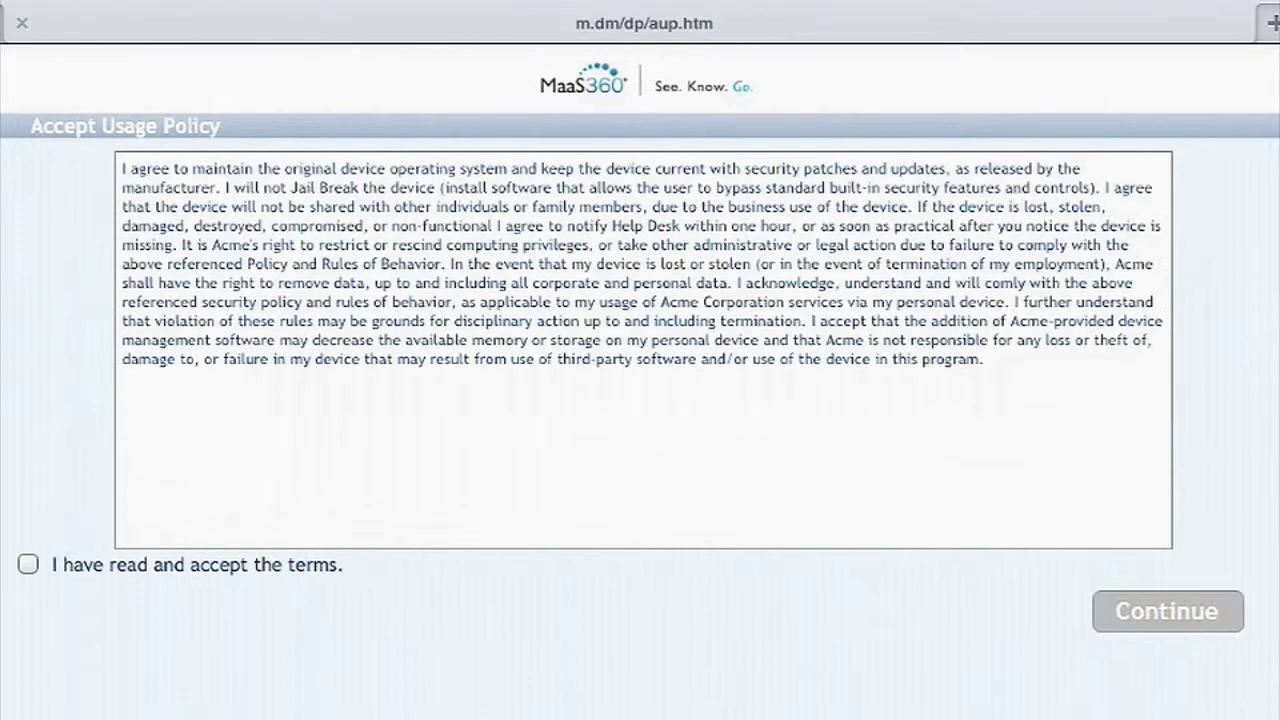
{"action": "left_click", "coordinate": [28, 564]}
{"action": "left_click", "coordinate": [1167, 611]}
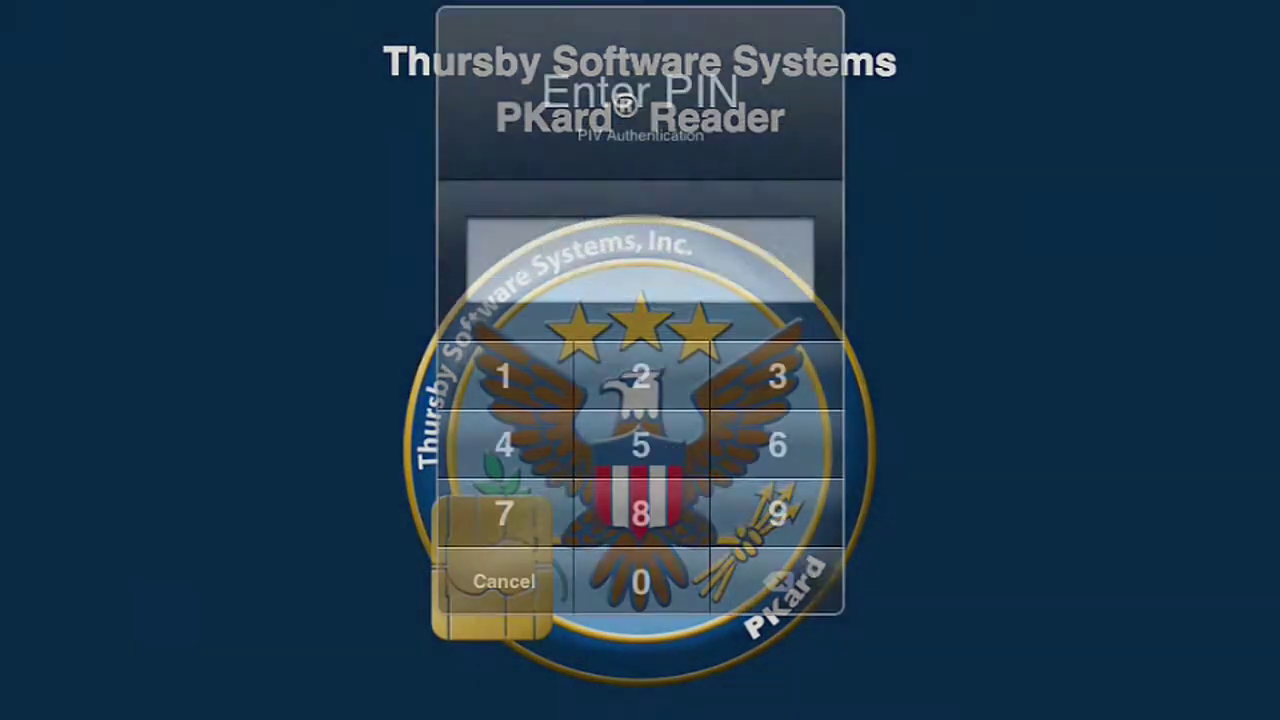
Step: Enter the six-digit smart-card PIN in PKard Reader to load the ACME Employee Portal
{"action": "left_click", "coordinate": [504, 376]}
{"action": "left_click", "coordinate": [504, 376]}
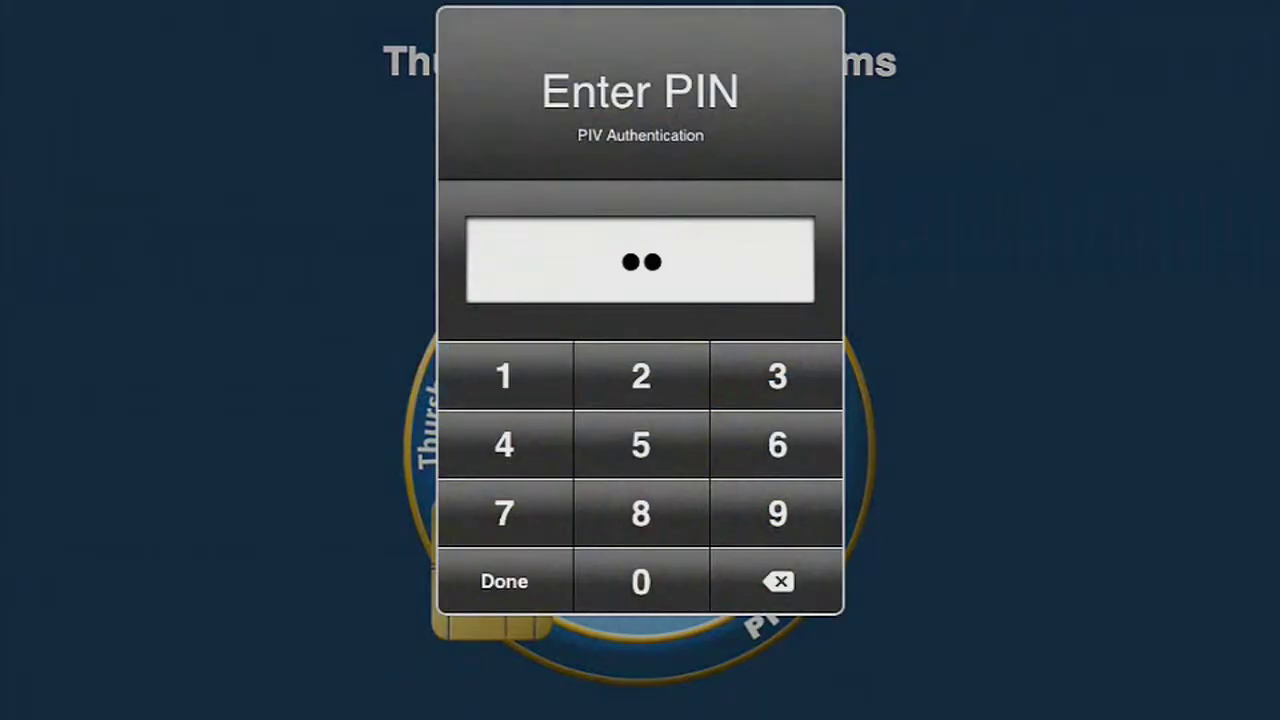
{"action": "left_click", "coordinate": [640, 376]}
{"action": "left_click", "coordinate": [640, 376]}
{"action": "left_click", "coordinate": [777, 376]}
{"action": "left_click", "coordinate": [777, 376]}
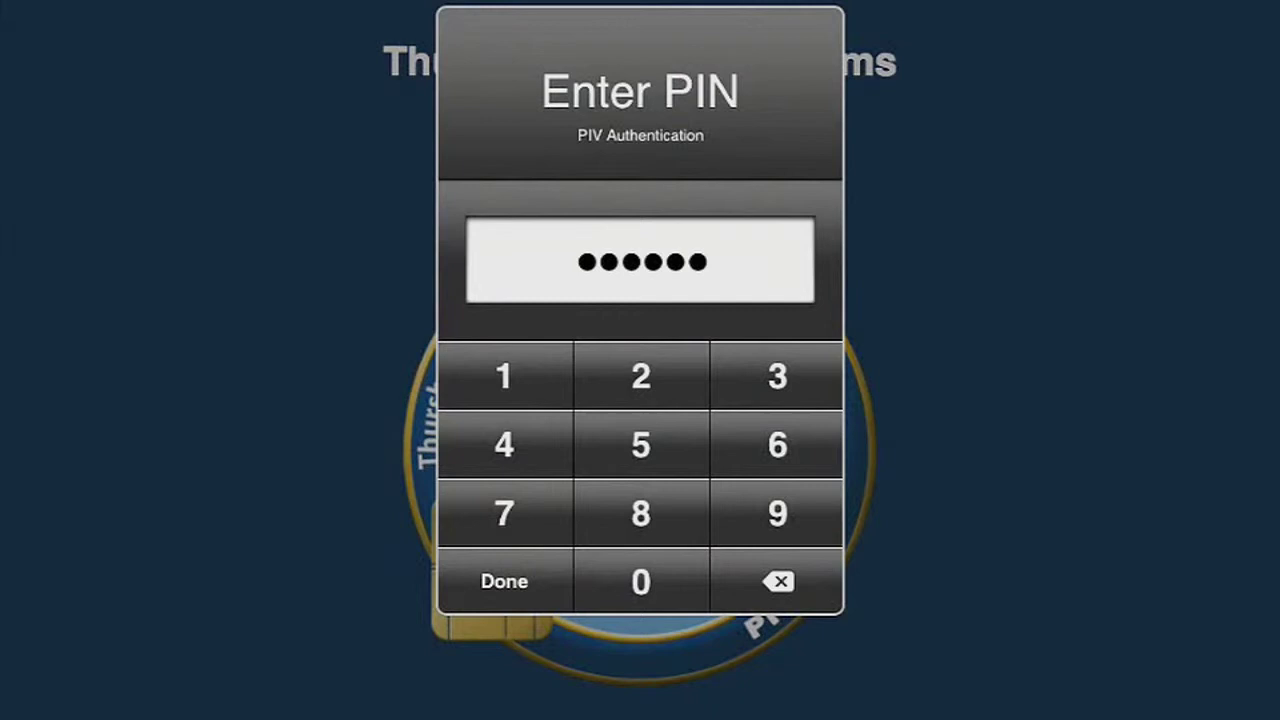
{"action": "left_click", "coordinate": [504, 581]}
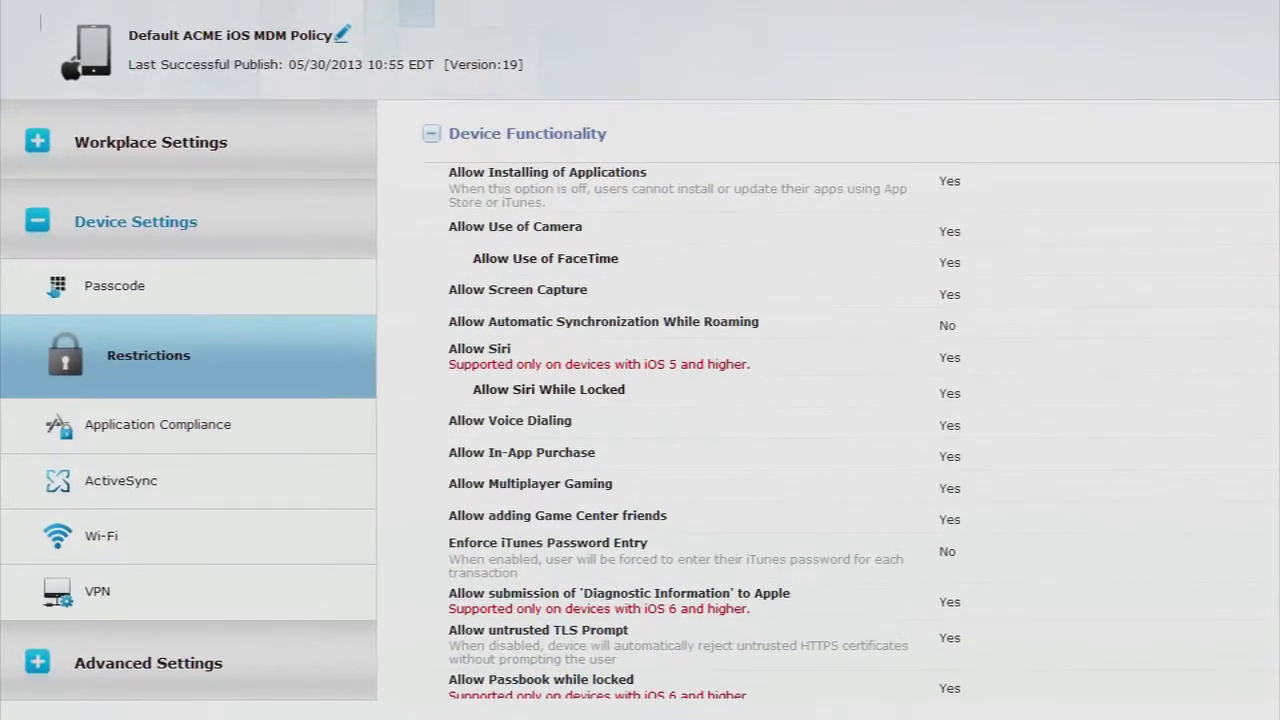
Step: Scroll the policy Restrictions down to the Applications section
{"action": "scroll", "coordinate": [850, 400], "scroll_direction": "down", "scroll_amount": 3}
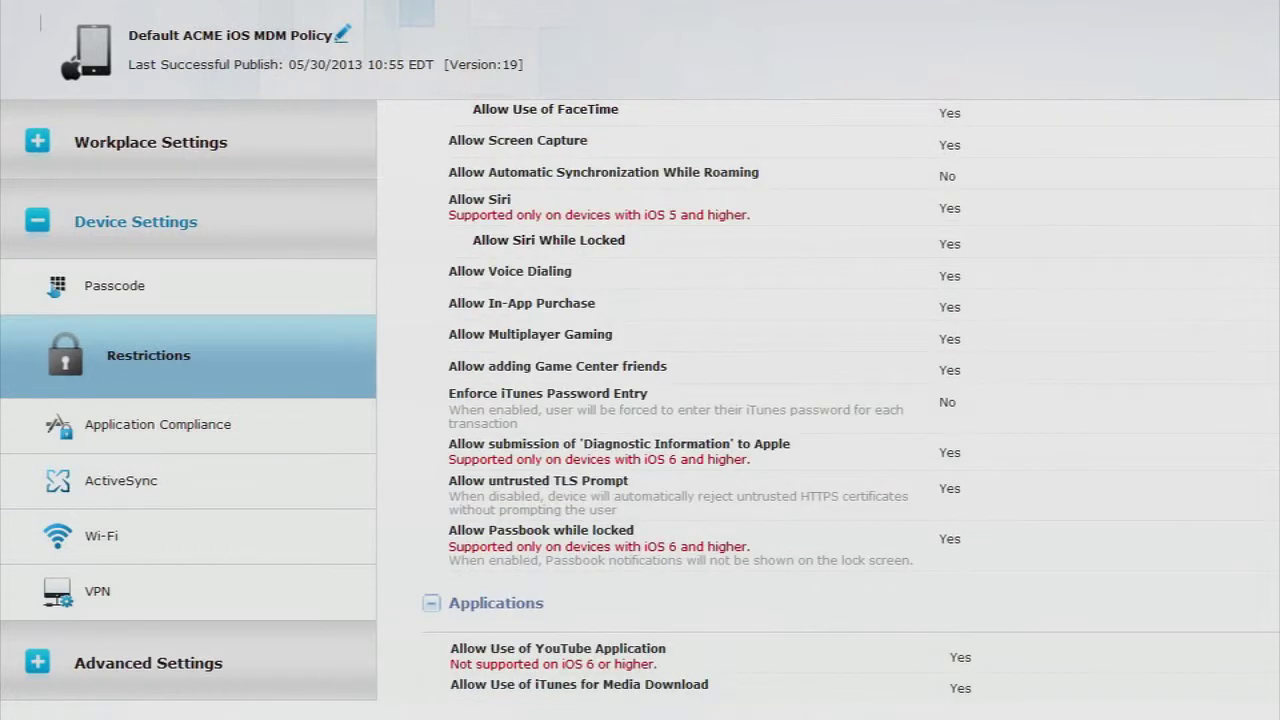